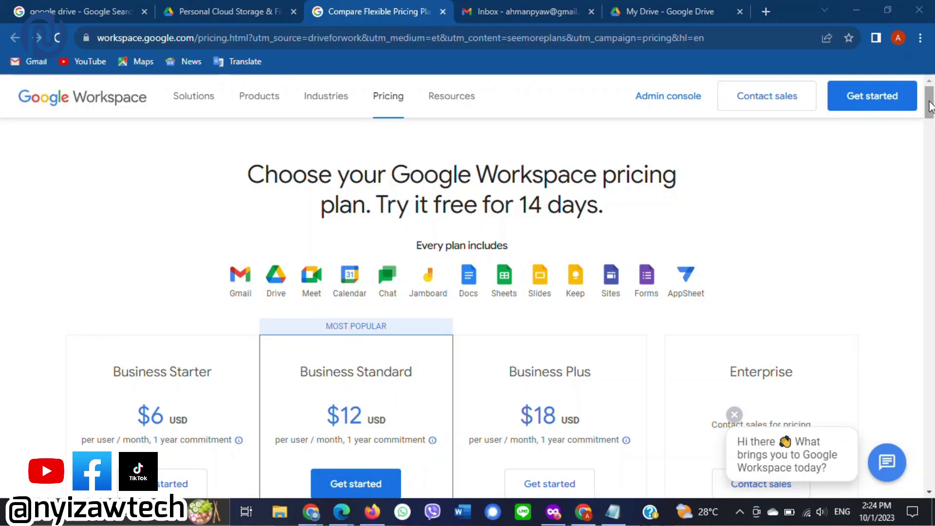
Scroll the Google Drive pricing page down to the free vs. Business Standard comparison table
scroll(930, 106, down, 1)
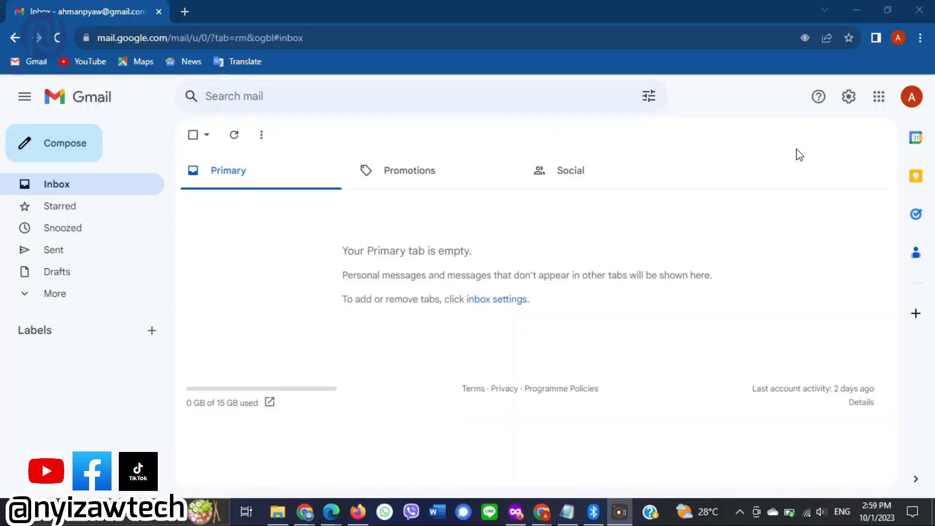
Open Drive from the Google apps grid and download GoogleDriveSetup.exe, showing it in Downloads
click(880, 99)
scroll(920, 200, down, 3)
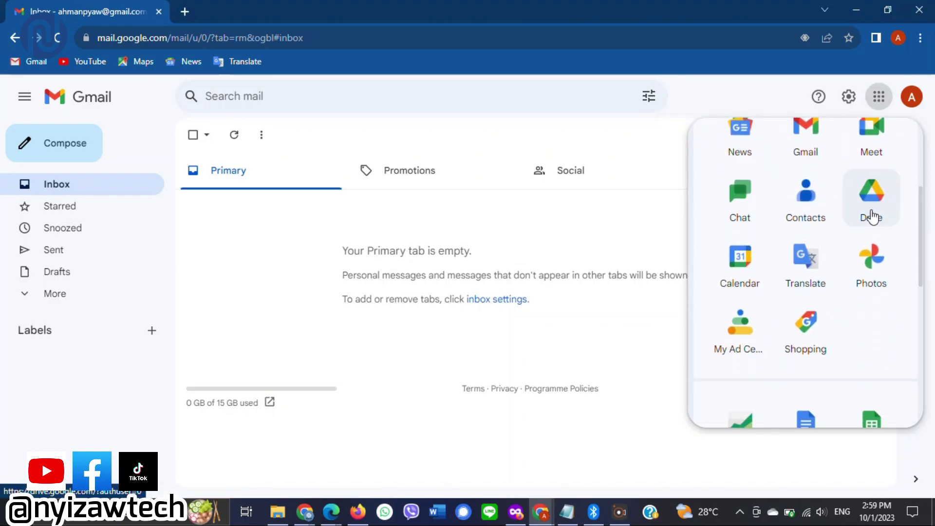
click(871, 212)
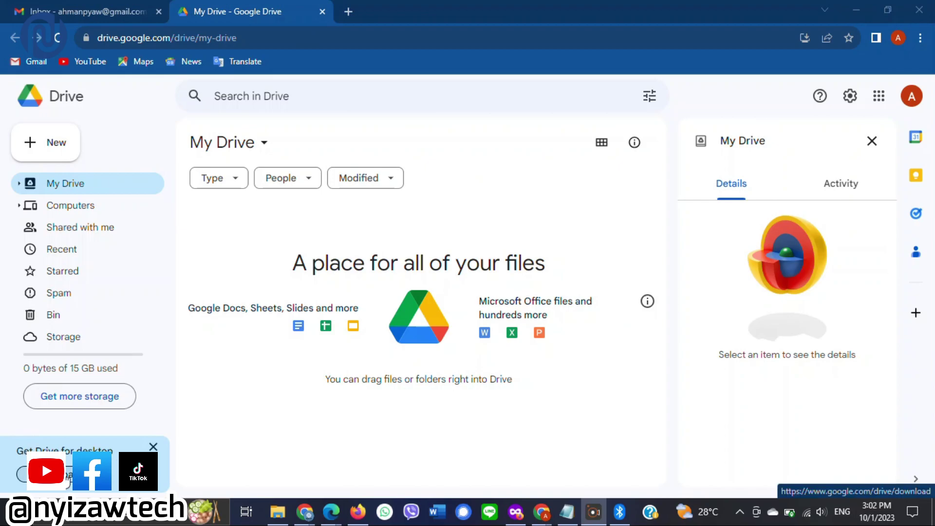
click(42, 473)
click(157, 358)
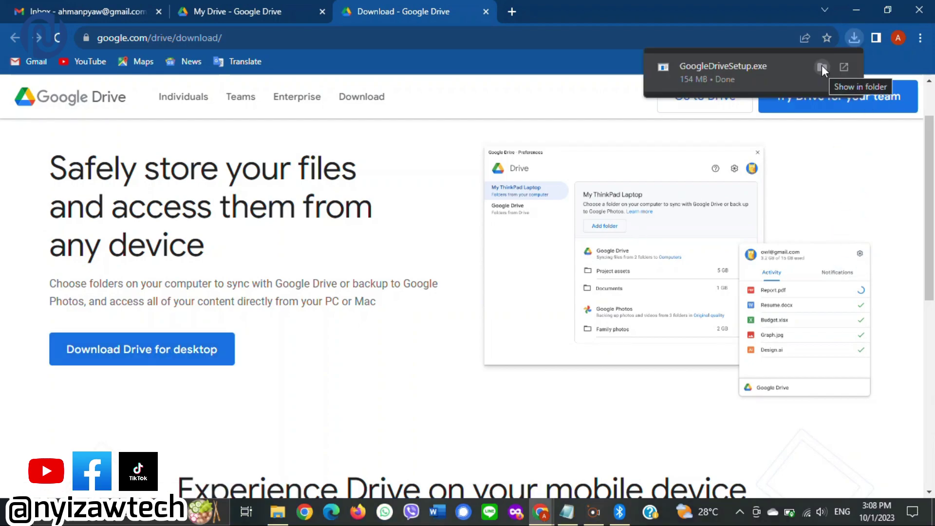
click(822, 67)
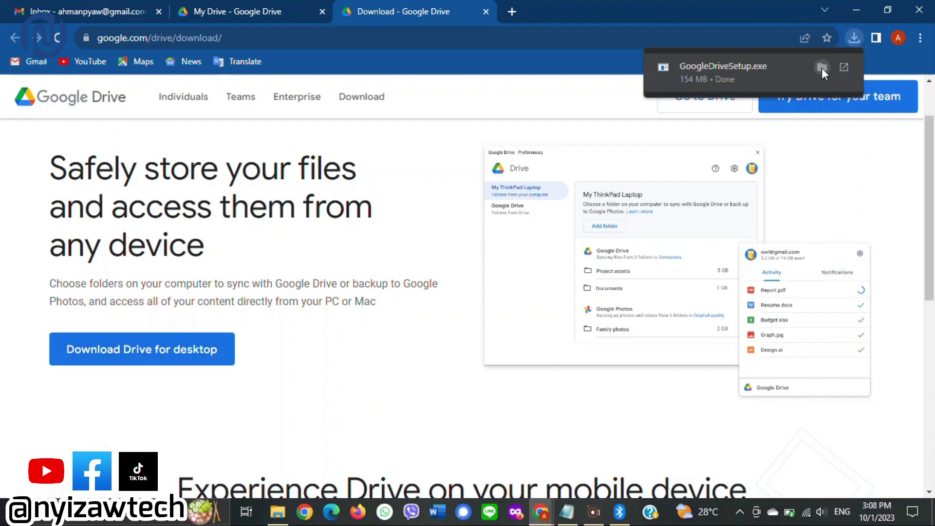
Run GoogleDriveSetup.exe as administrator and install without the Docs, Sheets and Slides shortcuts
click(821, 68)
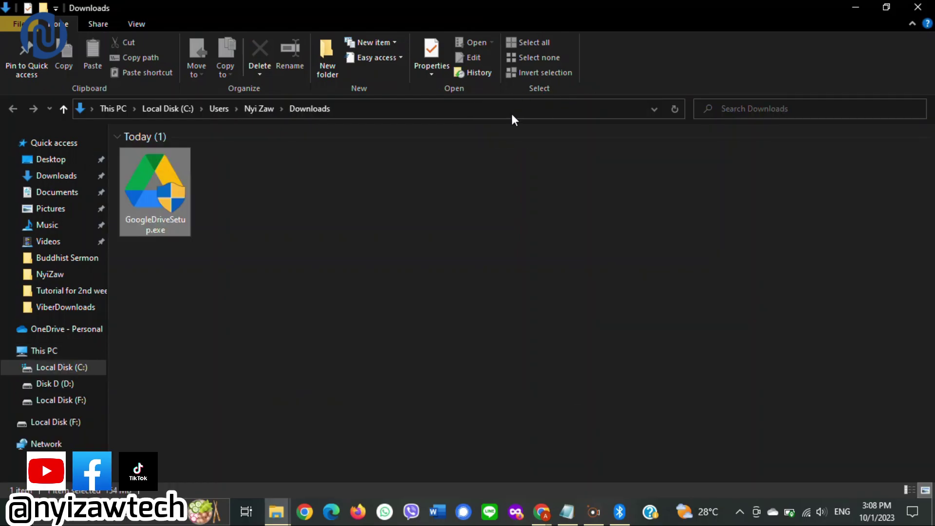
right_click(152, 181)
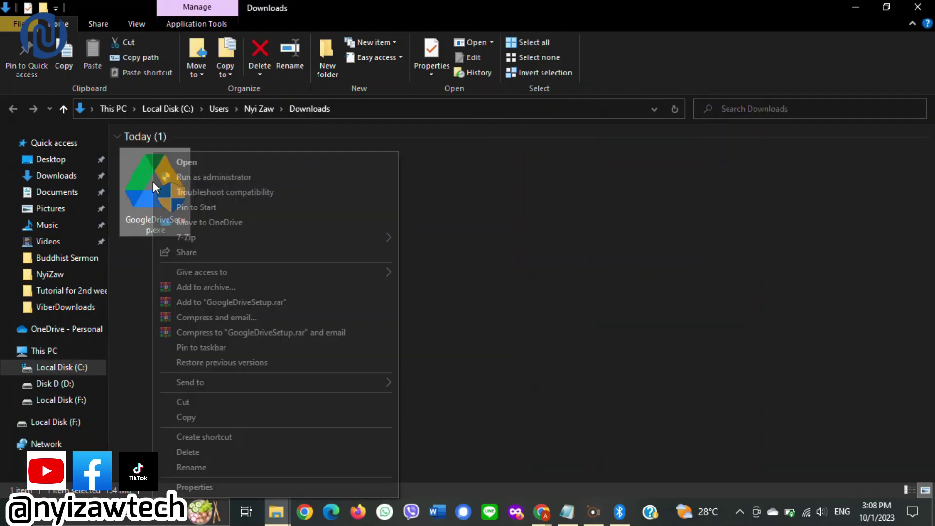
click(194, 177)
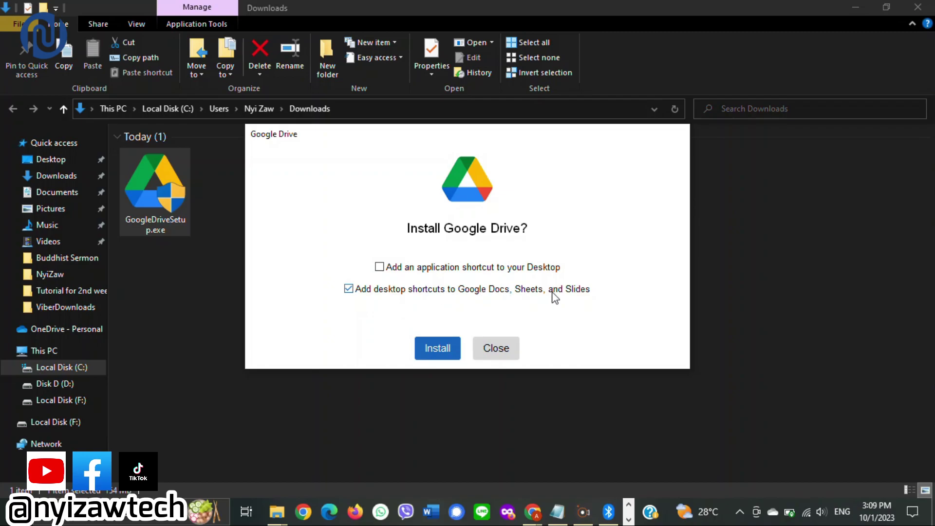
click(349, 290)
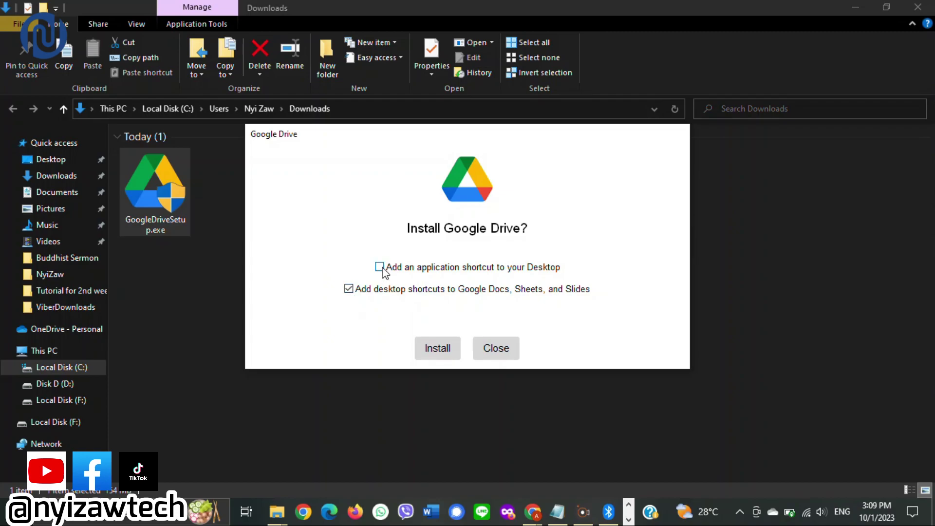
click(409, 289)
click(435, 347)
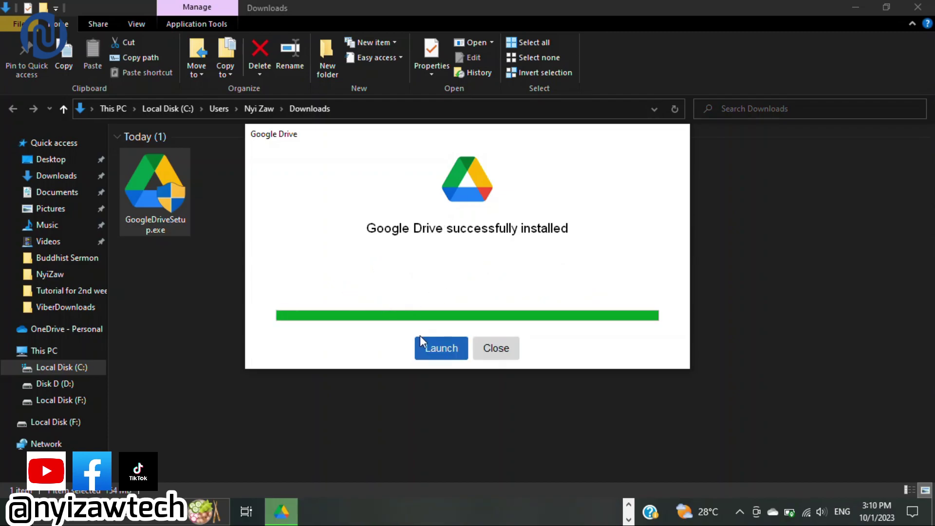
Launch Drive for desktop and sign in with the existing Google account via the browser
click(440, 350)
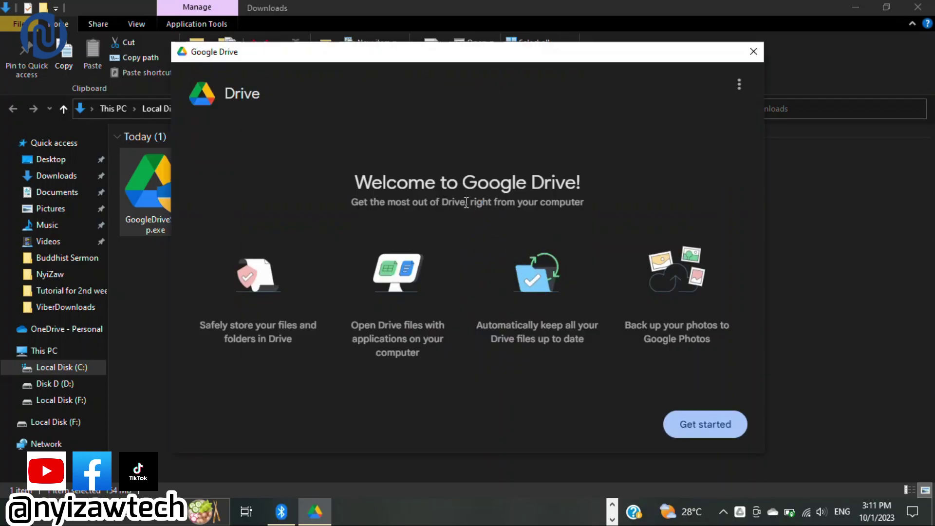
click(703, 425)
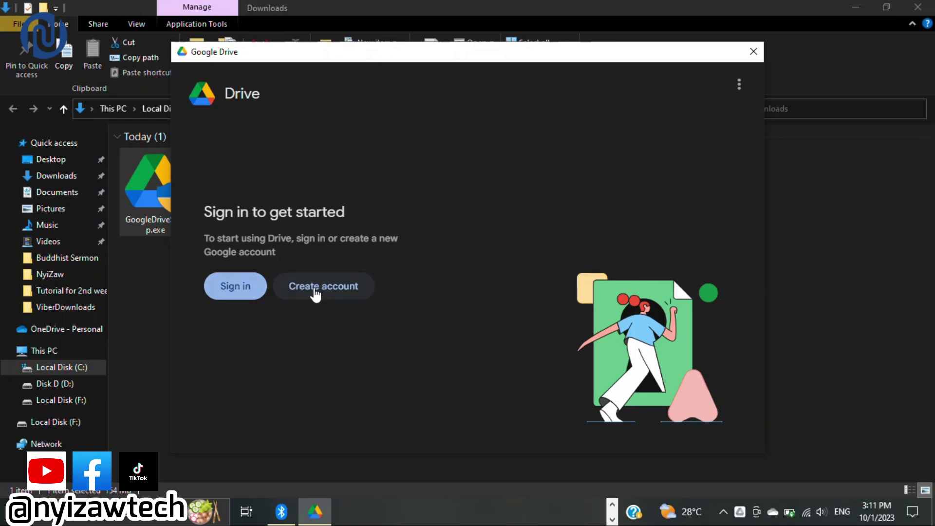
click(235, 288)
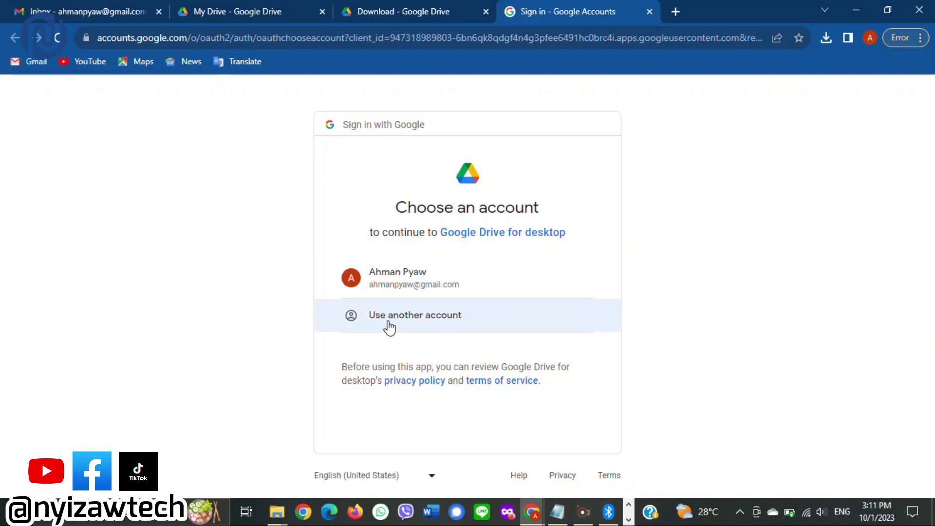
click(412, 281)
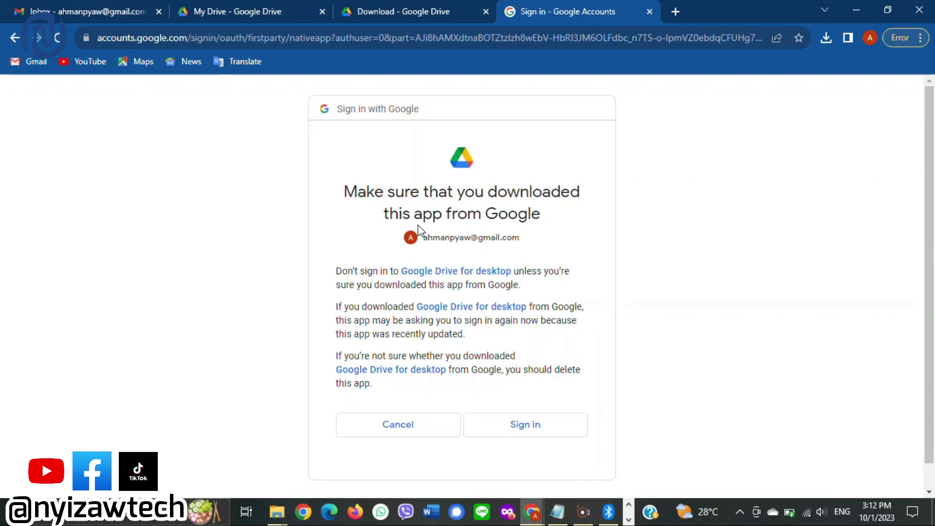
scroll(530, 336, down, 1)
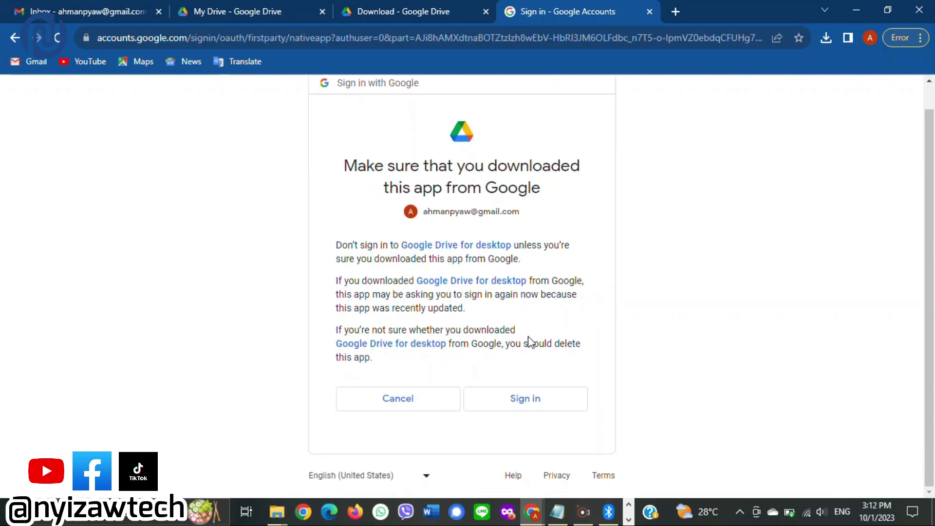
click(522, 403)
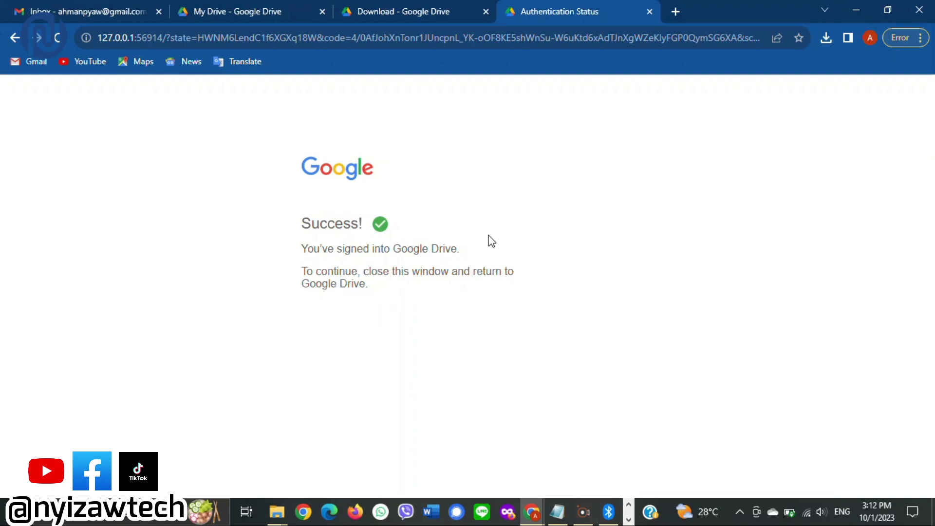
click(650, 12)
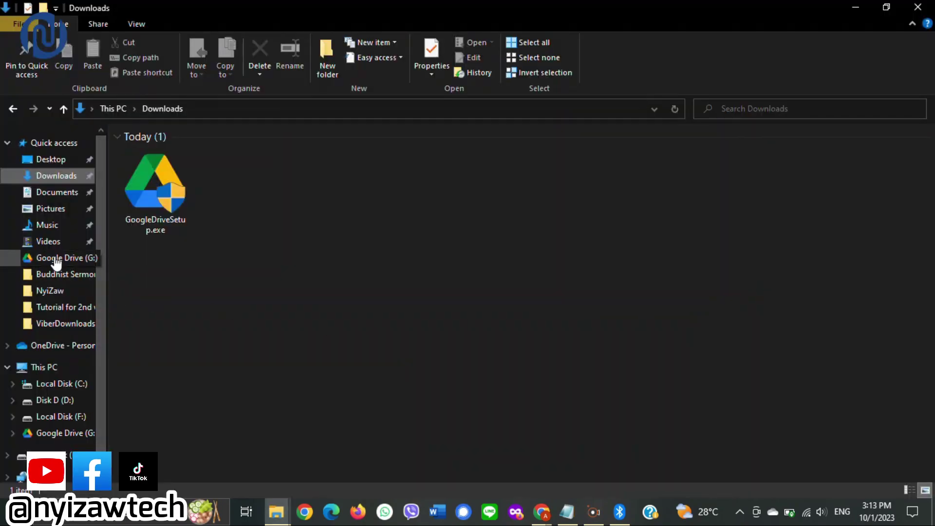
Browse Google Drive (G:) and its My Drive folder in File Explorer to check the synced photos
click(56, 261)
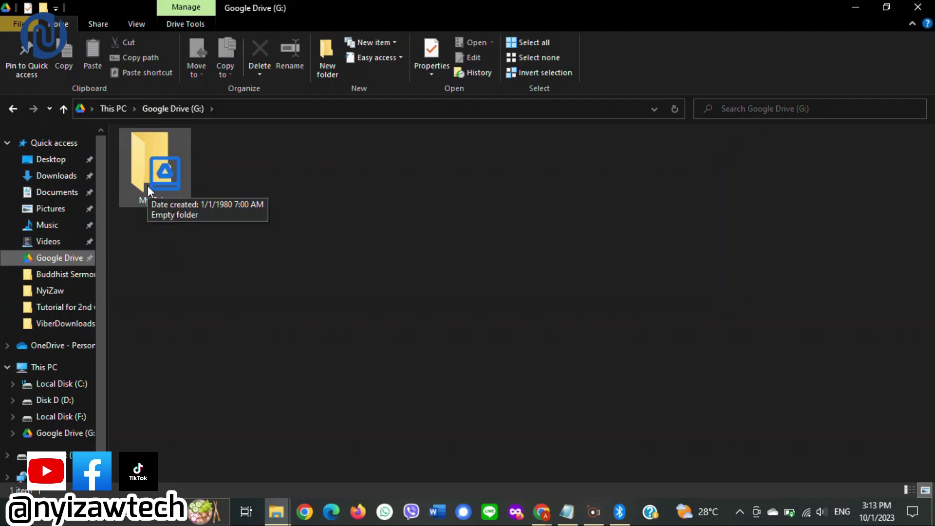
double_click(147, 186)
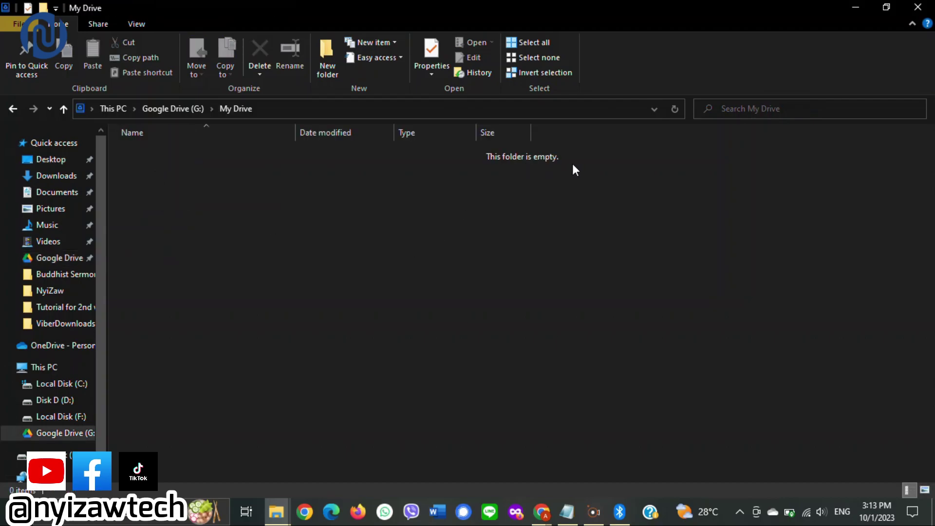
key(alt+Left)
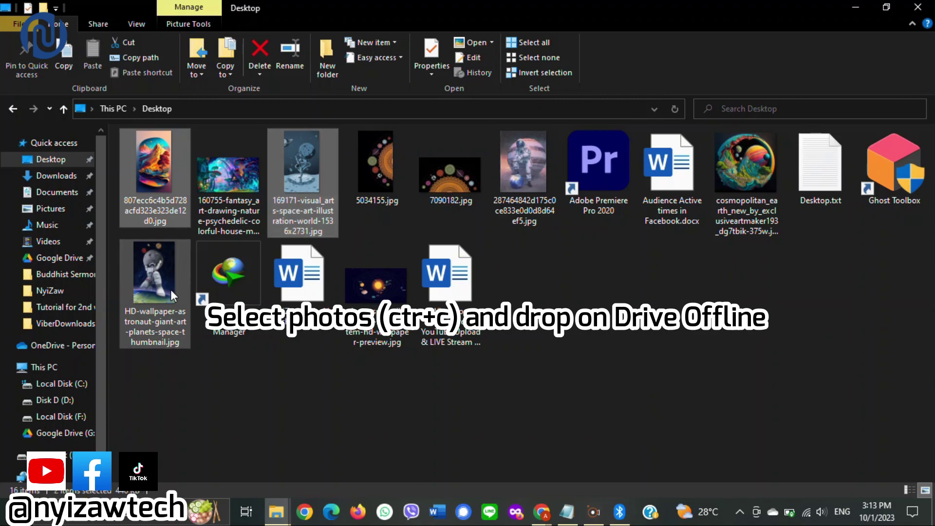
click(59, 257)
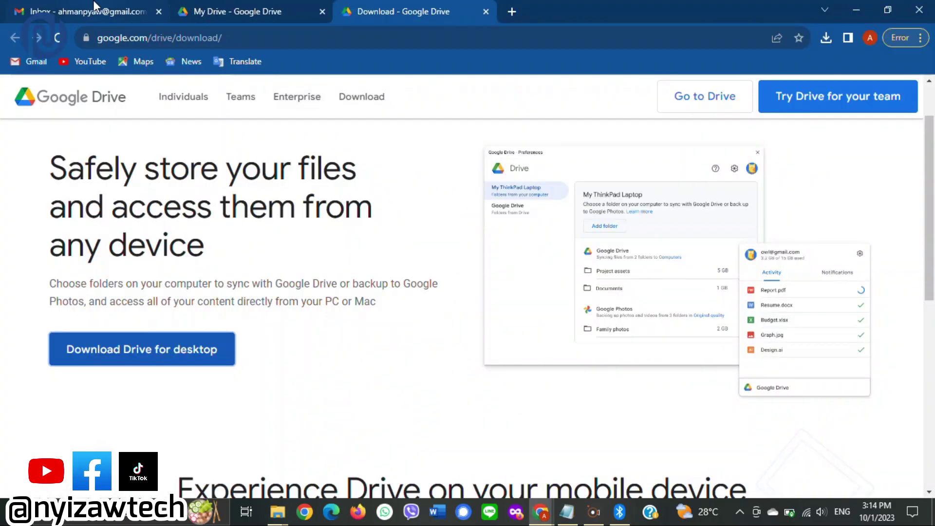
On the My Drive web page, create a new folder named NyiZaw
click(234, 12)
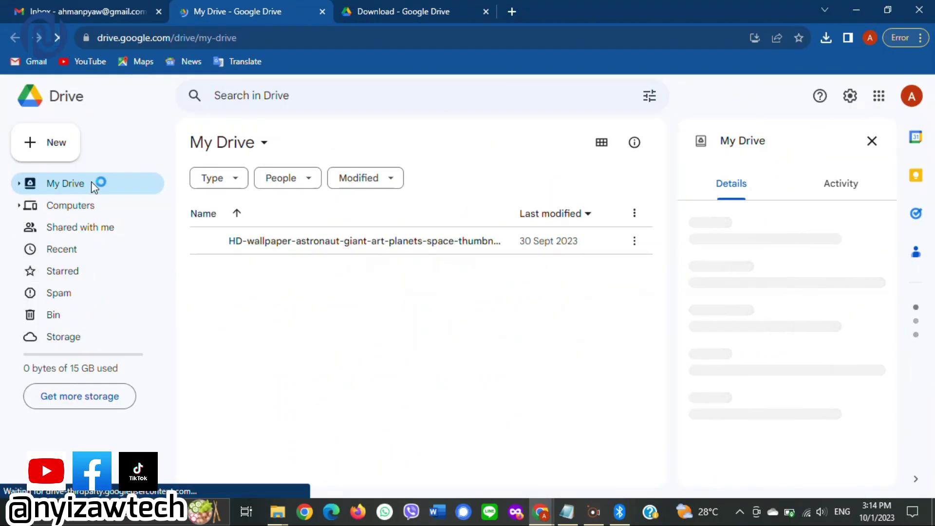
click(840, 183)
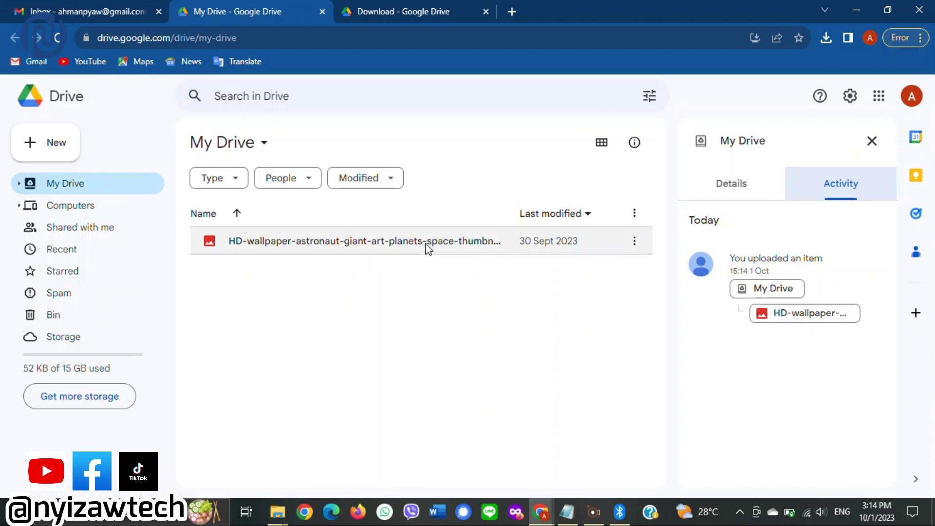
click(388, 245)
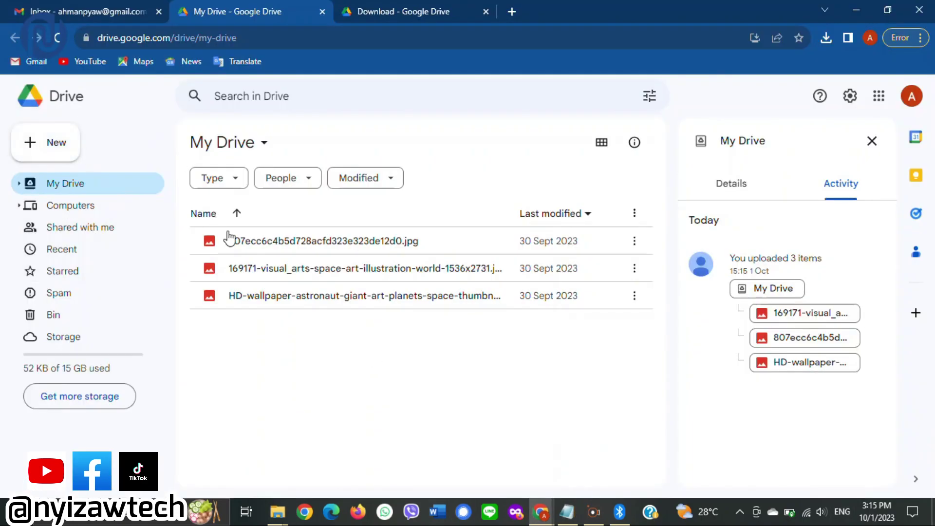
click(49, 142)
click(81, 146)
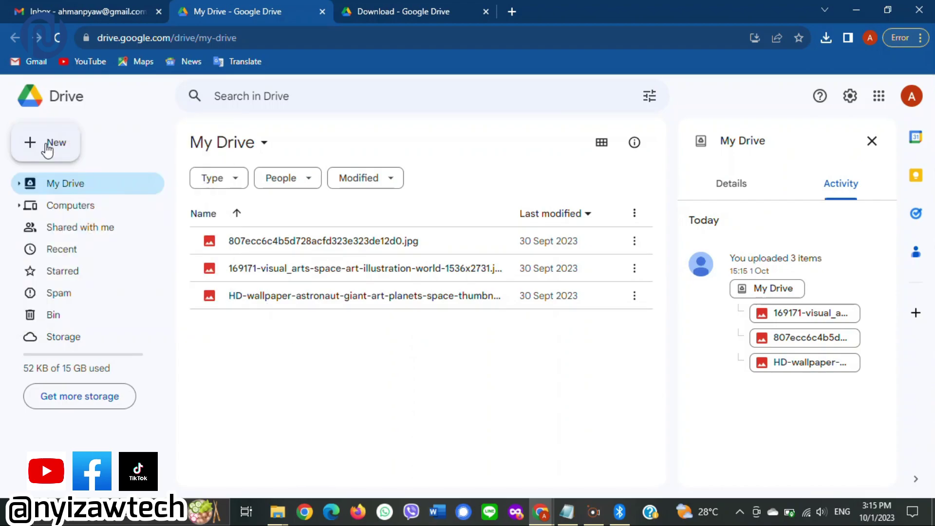
click(47, 146)
click(58, 141)
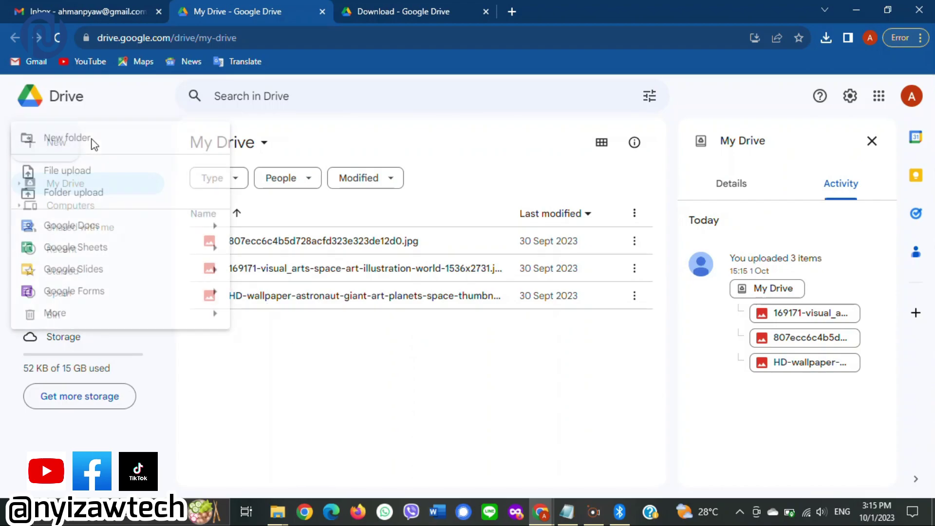
text(NyiZaw)
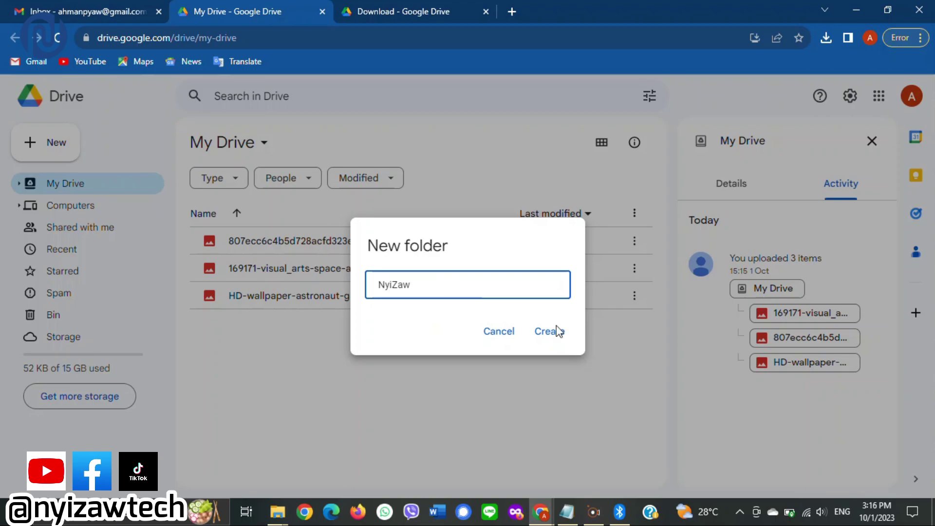
click(556, 336)
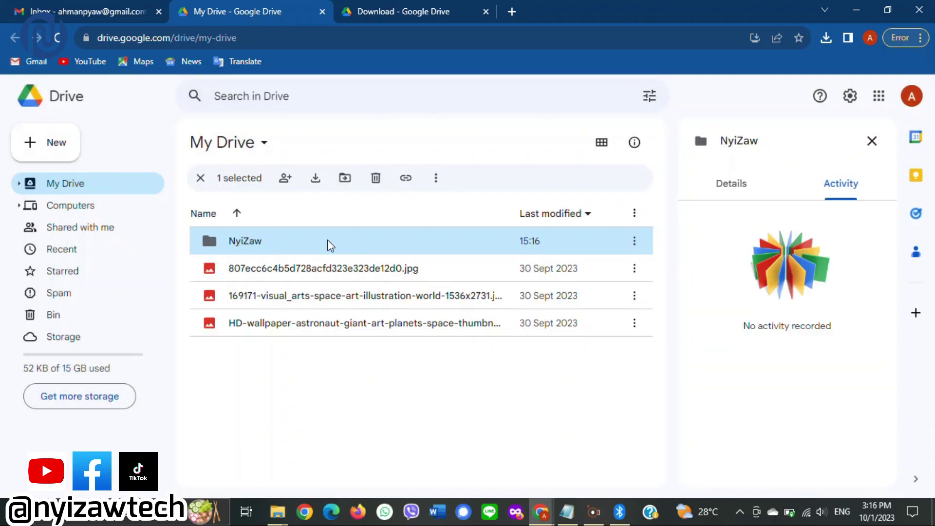
Drag the three space-art images into NyiZaw and open the folder
click(351, 411)
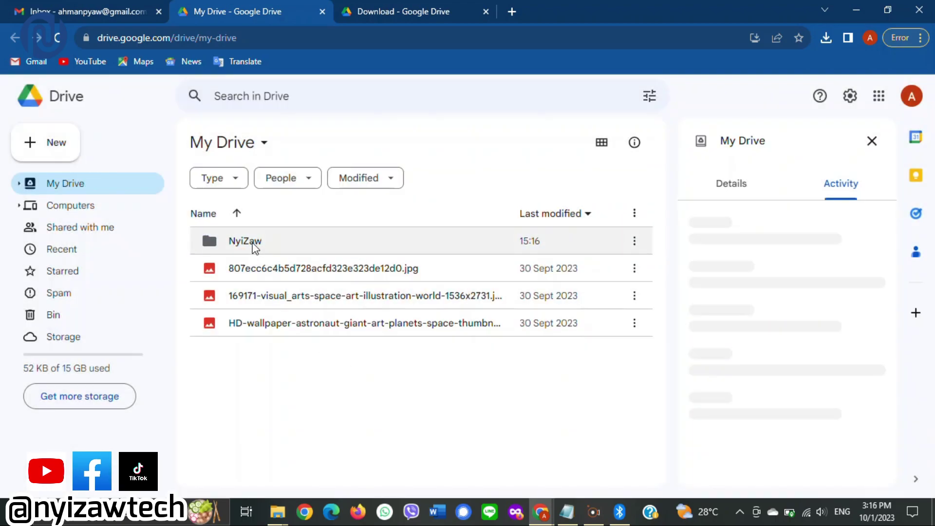
drag(253, 258, 280, 354)
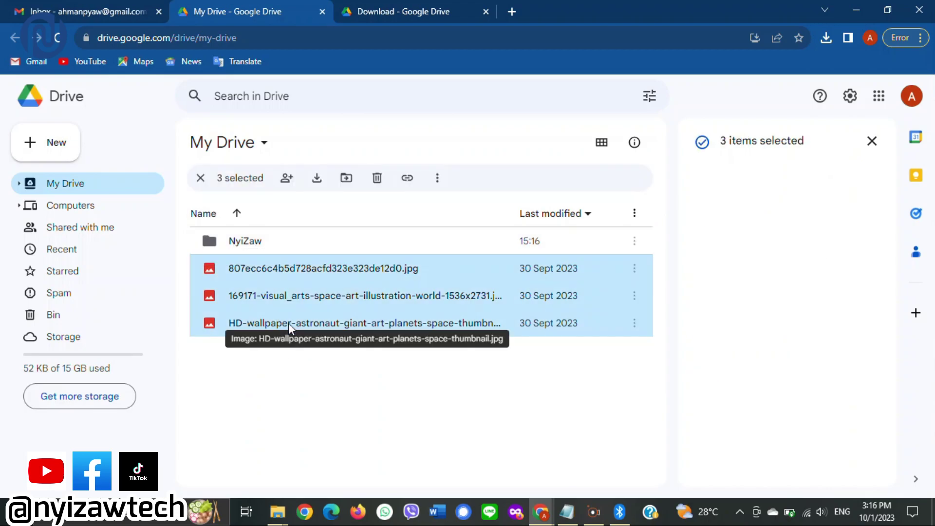
drag(288, 322, 253, 238)
double_click(239, 240)
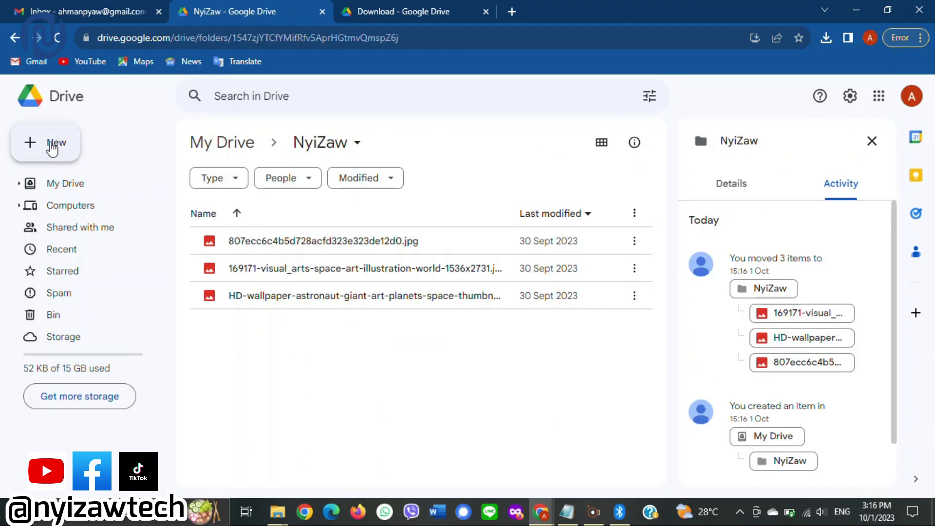
Upload three images from Pictures, including the planet-space illustration, into NyiZaw
click(52, 146)
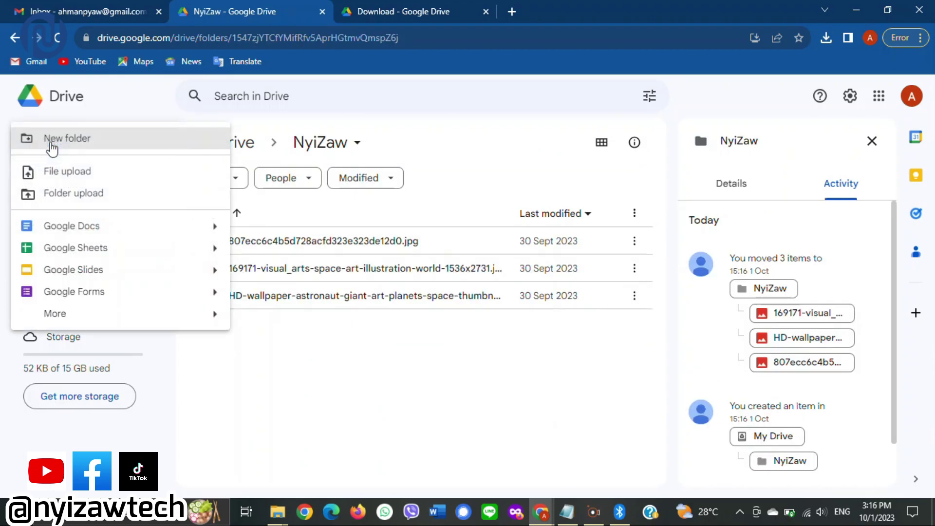
click(81, 172)
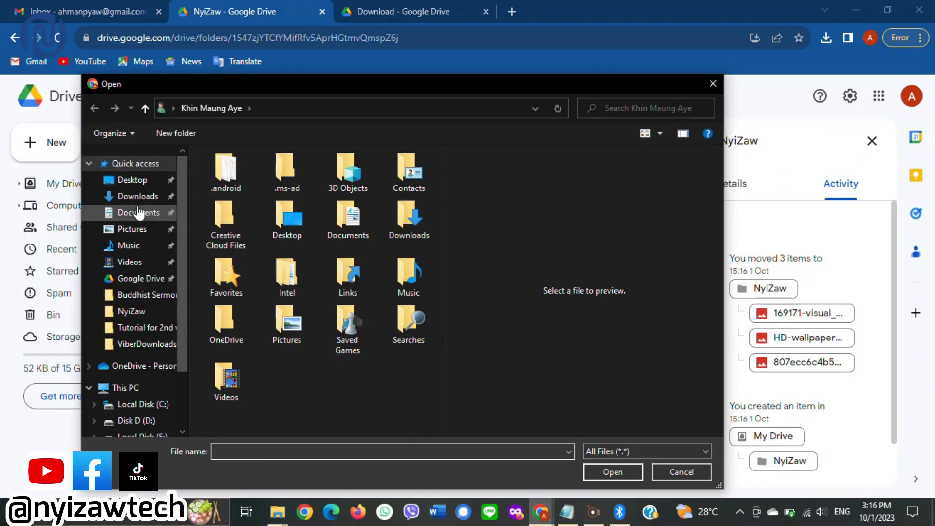
click(131, 228)
click(397, 194)
ctrl+click(307, 243)
ctrl+click(398, 221)
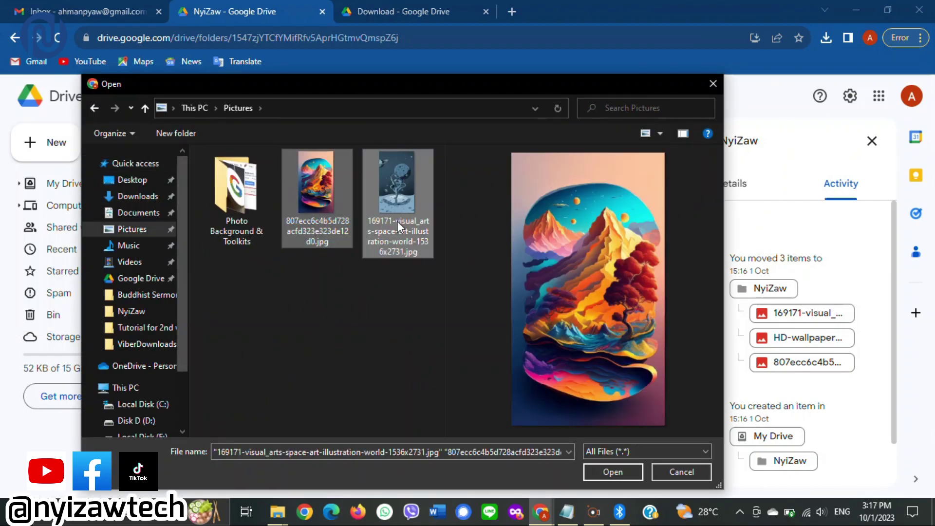
click(612, 472)
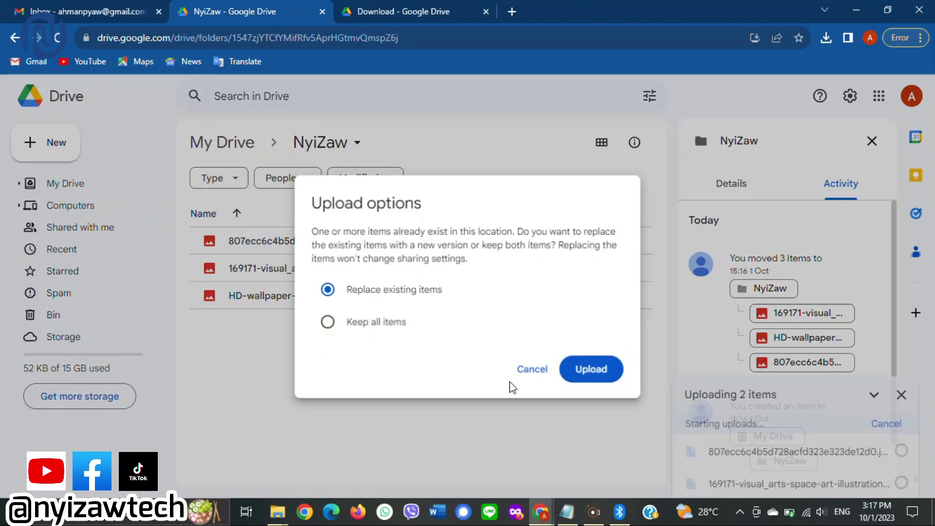
click(531, 367)
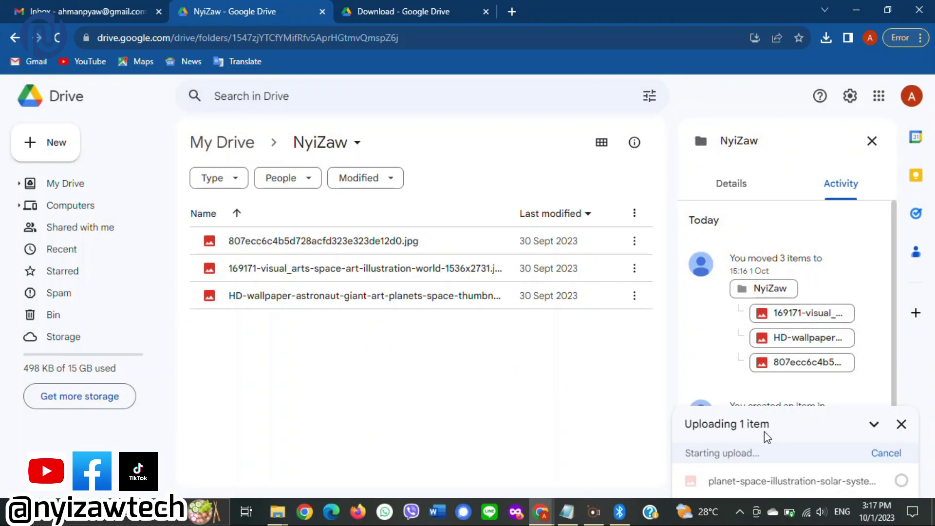
Upload the Photo Background & Toolkits folder (116 files) into NyiZaw
click(51, 149)
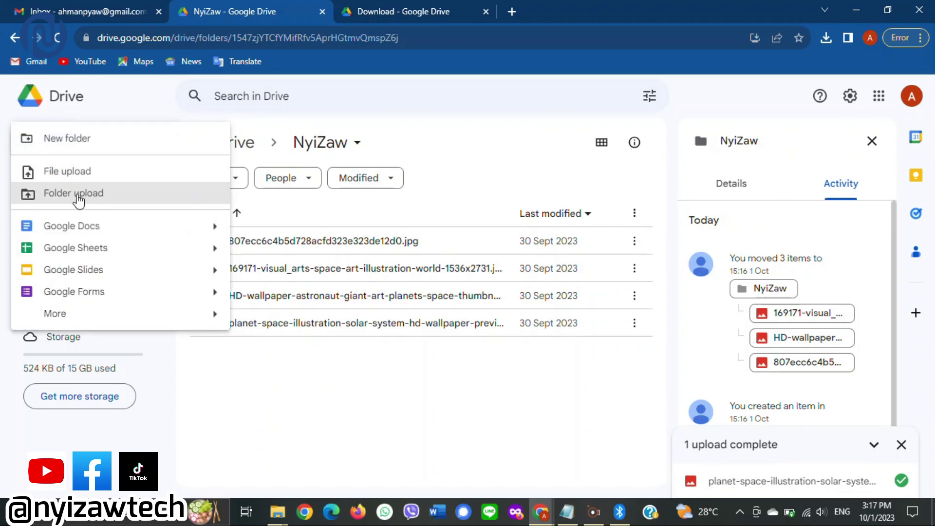
click(78, 194)
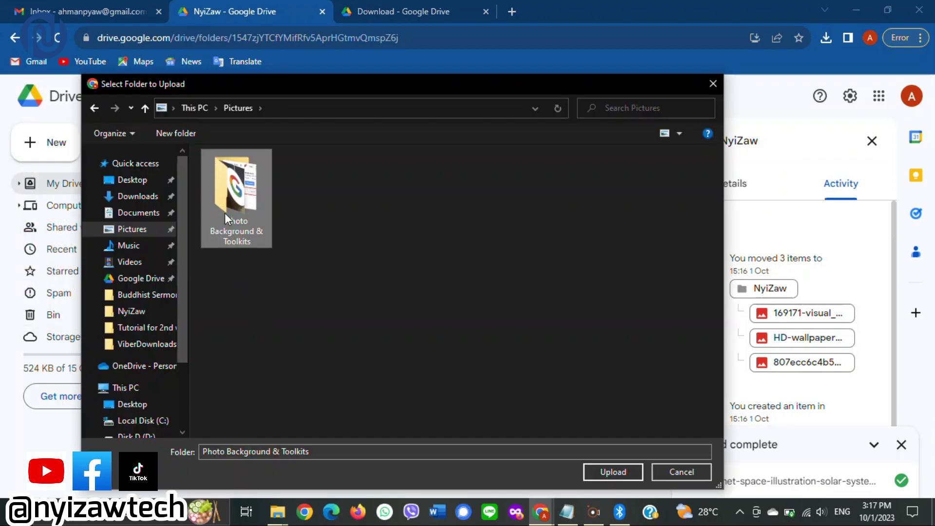
key(Return)
click(525, 131)
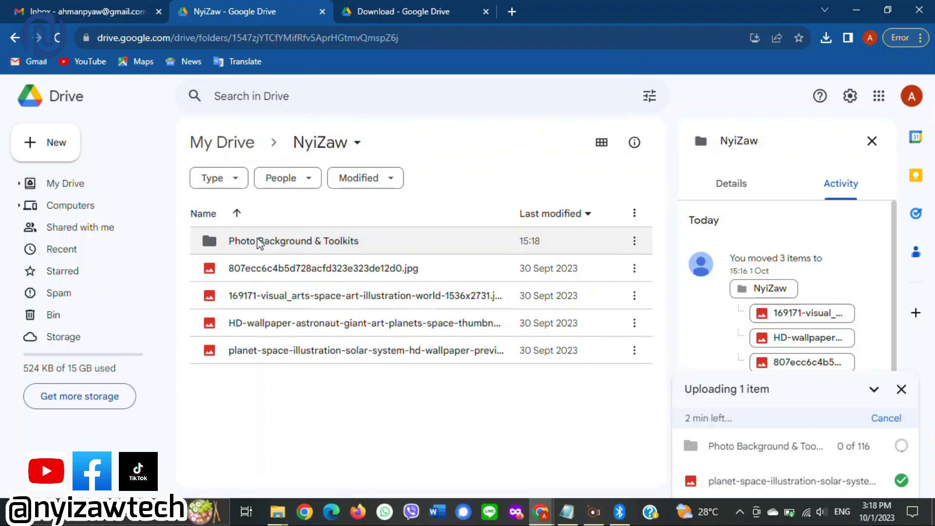